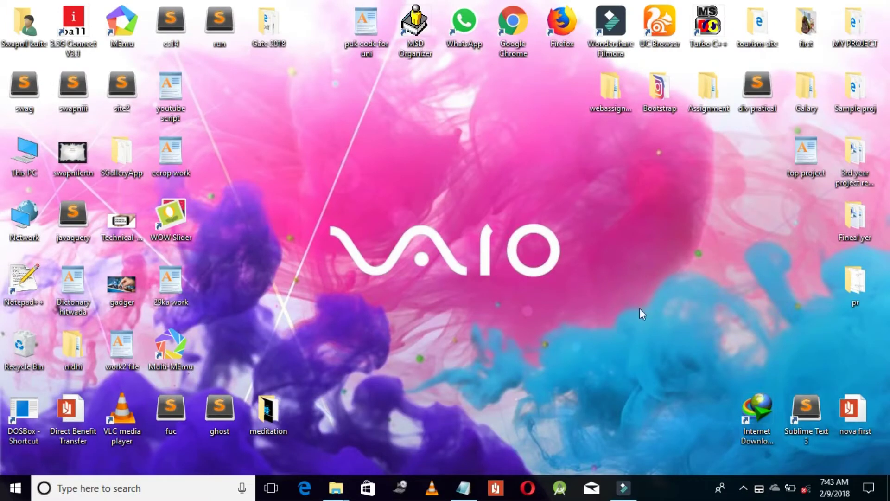
# Open the list of network adapters through the Ethernet settings and the Network and Sharing Center.
pyautogui.click(806, 495)
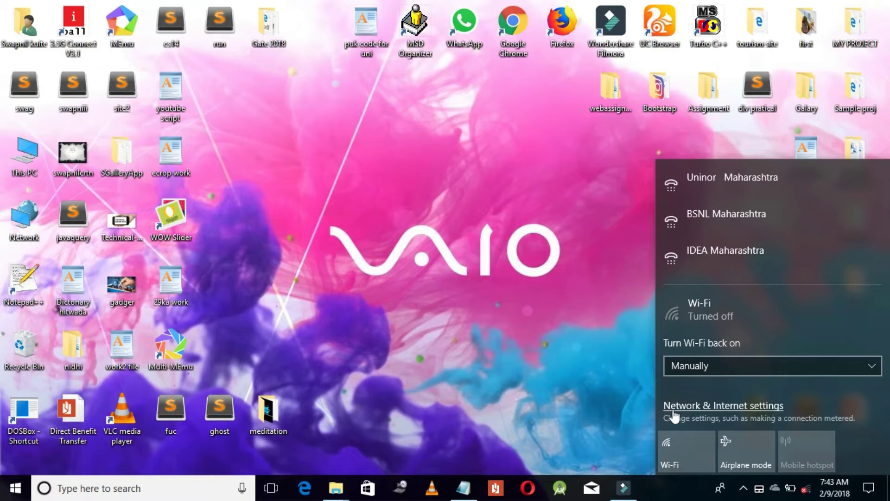
pyautogui.click(739, 407)
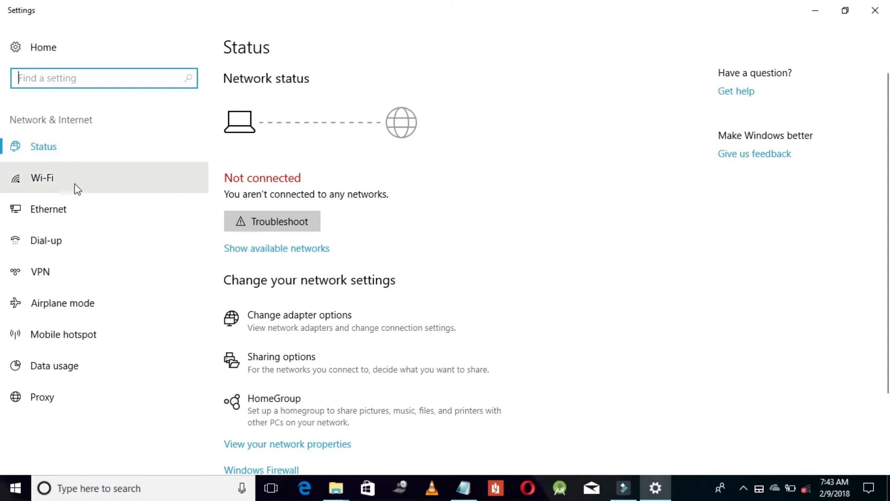
pyautogui.click(73, 211)
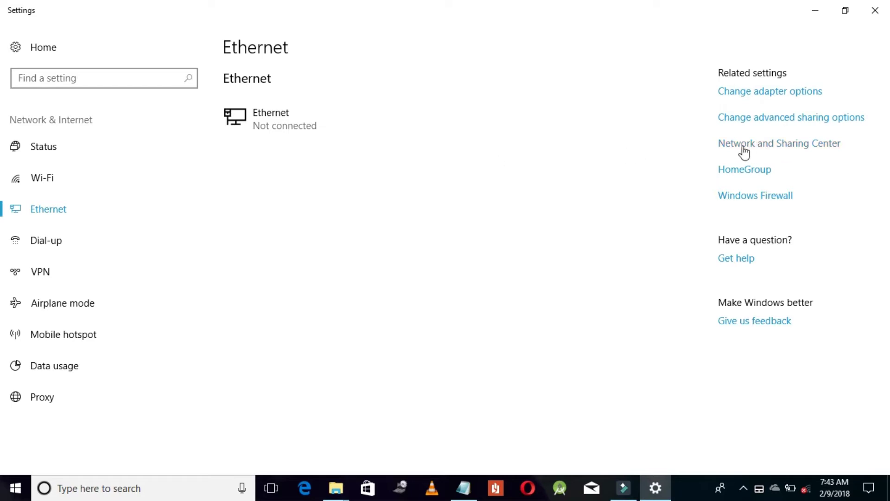
pyautogui.click(785, 146)
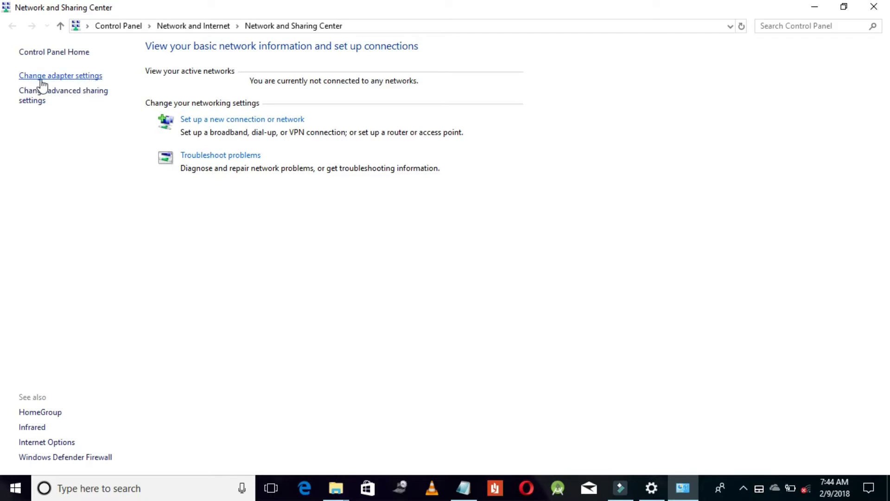
pyautogui.click(77, 76)
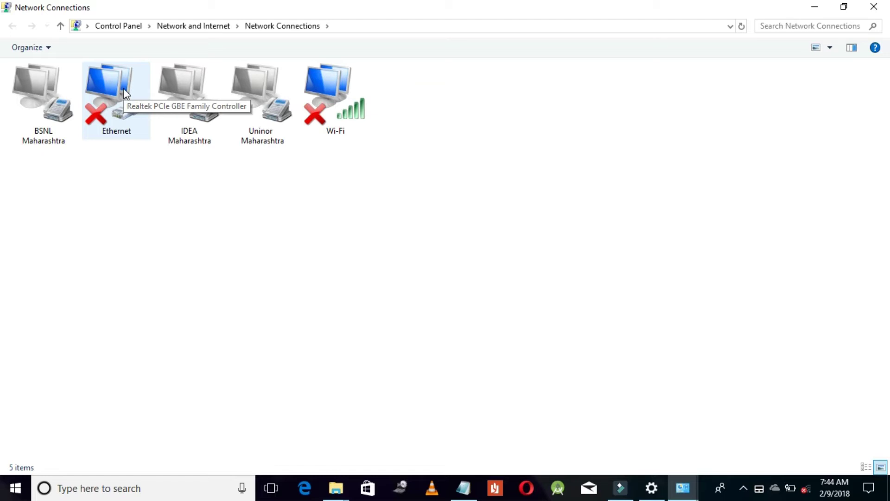
# Open the Internet Protocol Version 4 (TCP/IPv4) properties of the Ethernet adapter.
pyautogui.click(125, 93)
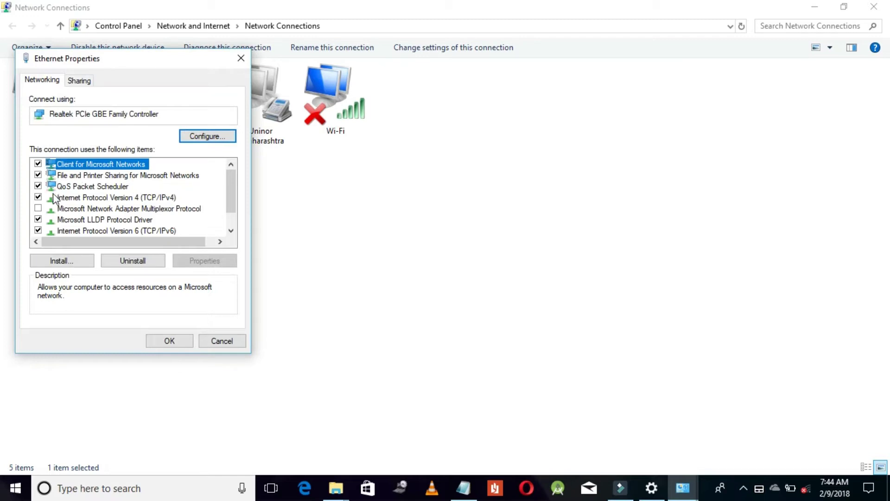
pyautogui.click(117, 198)
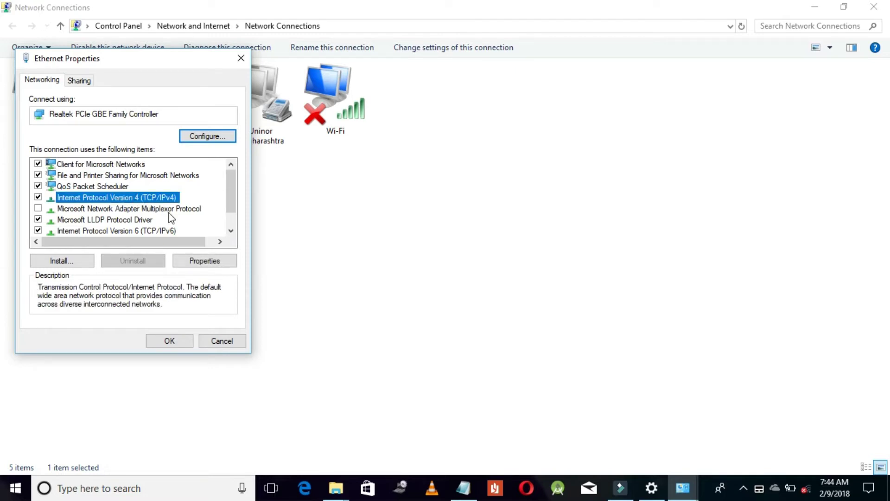
pyautogui.click(189, 263)
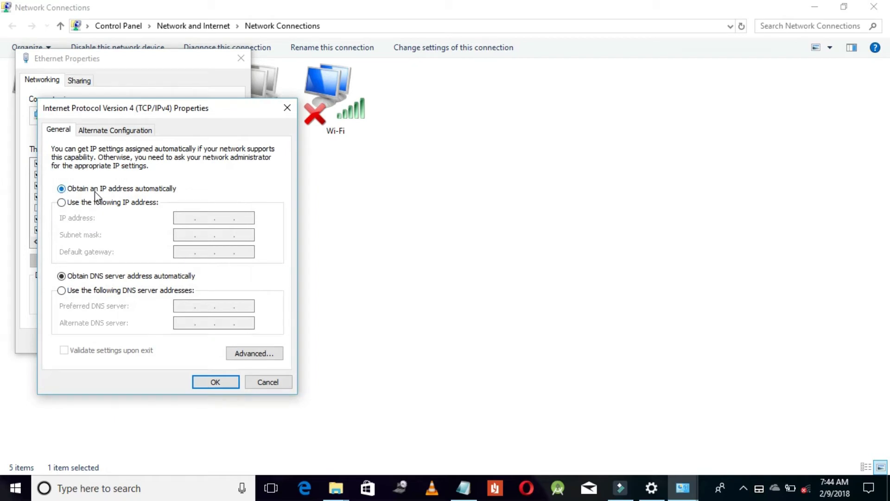
# Assign the Ethernet adapter the static IP address 192.168.1.10 with subnet mask 255.255.255.0 and apply the settings.
pyautogui.click(62, 203)
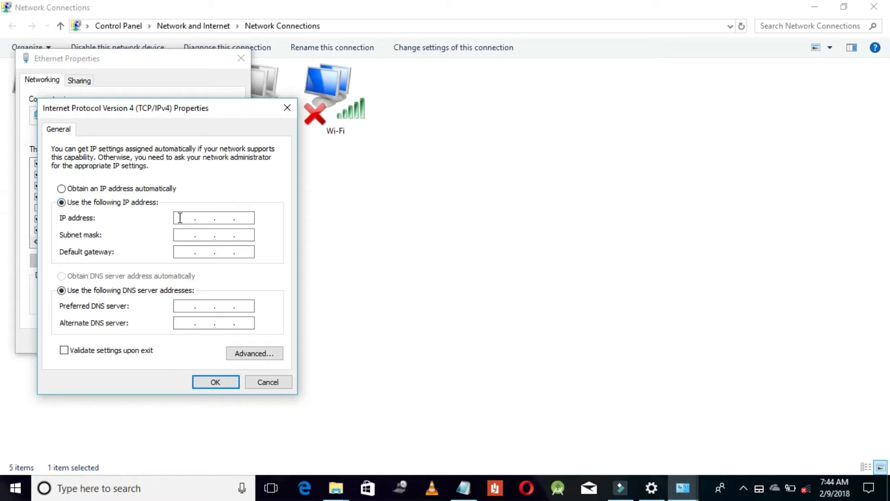
pyautogui.write('192 . 168 . 1 .')
pyautogui.press('.')
pyautogui.write('10')
pyautogui.click(216, 382)
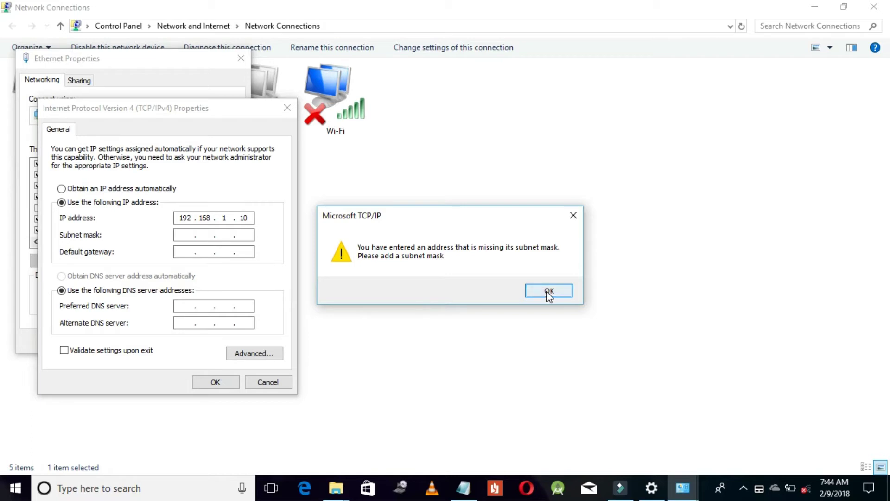
pyautogui.click(563, 294)
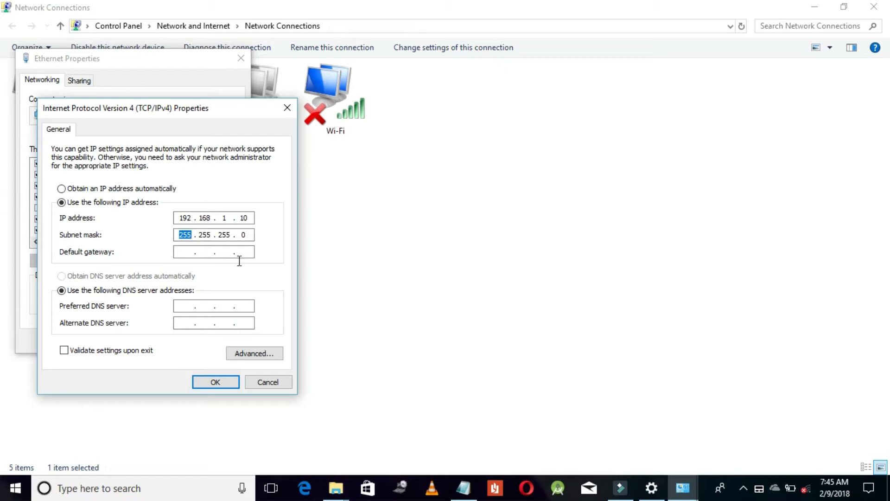
pyautogui.click(215, 383)
pyautogui.click(169, 341)
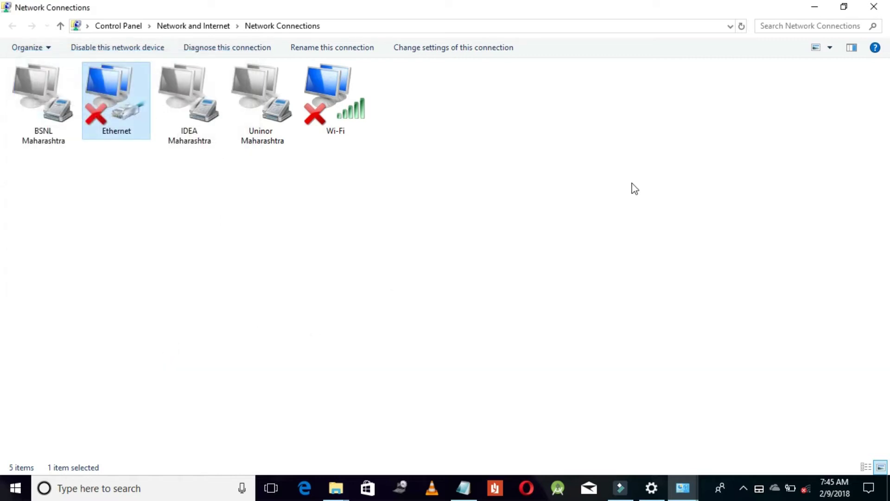
# Minimize the network settings windows and open the Swapping Gold (F:) drive in File Explorer.
pyautogui.click(817, 7)
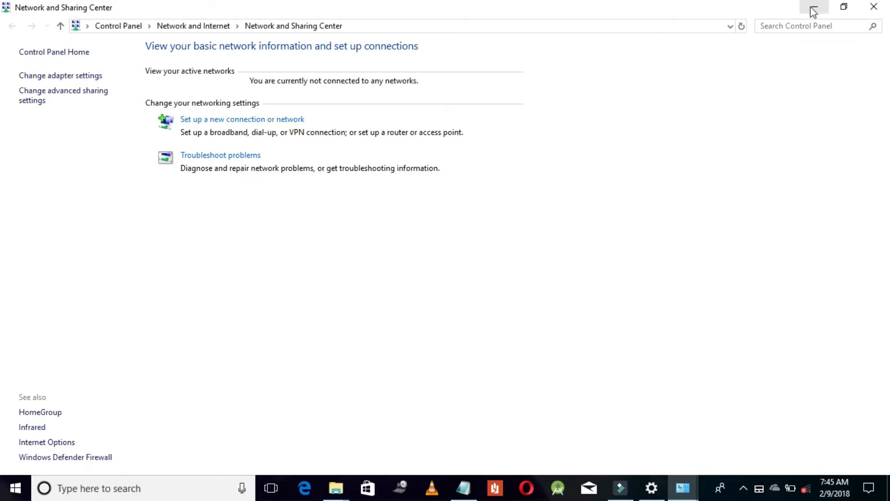
pyautogui.click(813, 10)
pyautogui.click(813, 11)
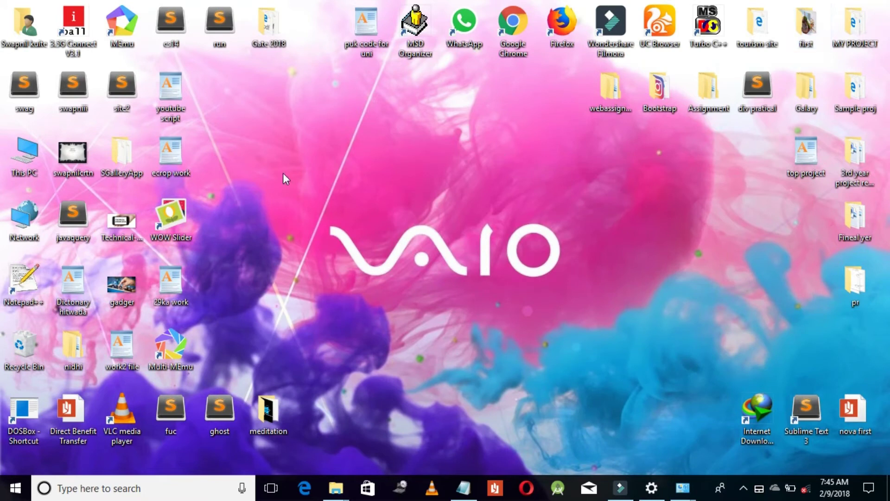
pyautogui.doubleClick(21, 155)
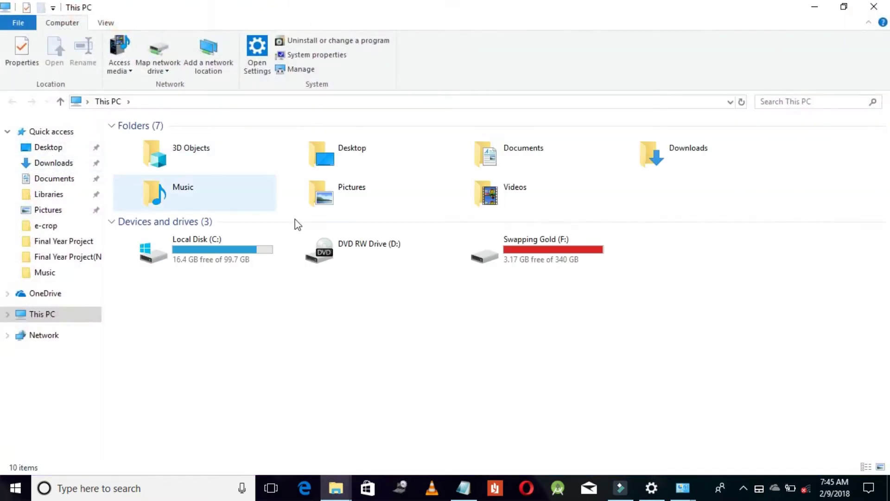
pyautogui.doubleClick(526, 254)
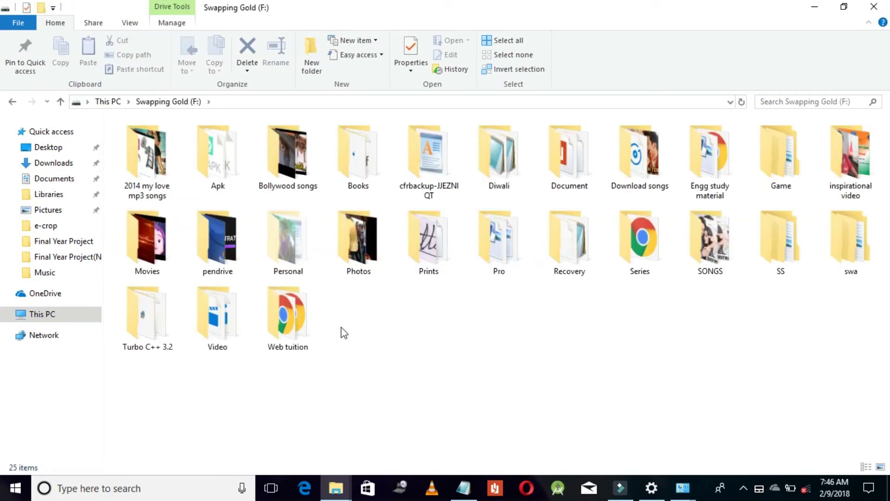
# Open the network access settings for giving specific people access to the Movies folder.
pyautogui.click(140, 237)
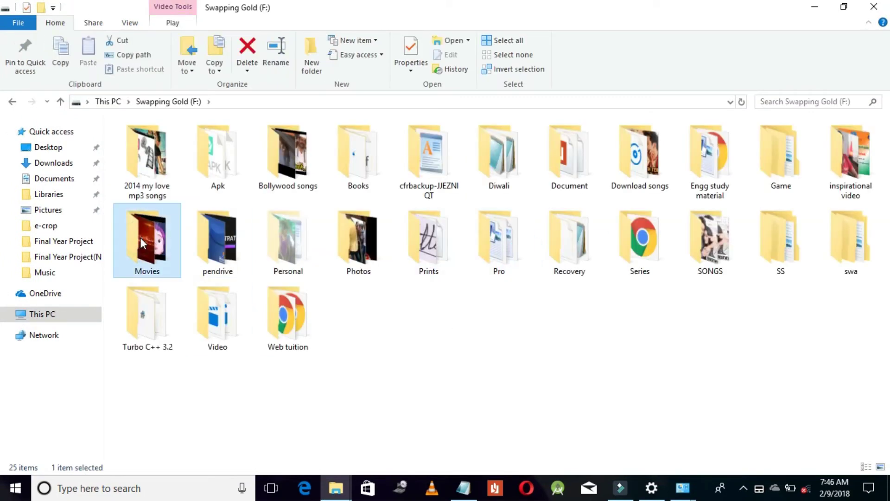
pyautogui.rightClick(141, 237)
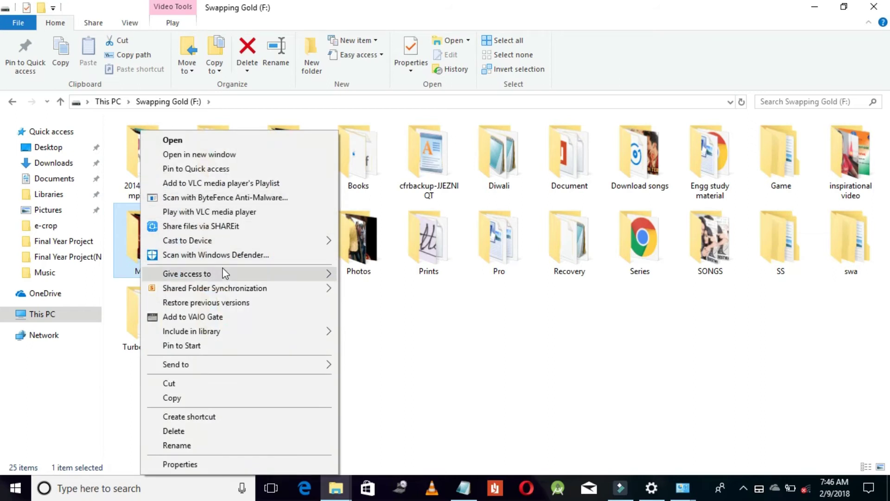
pyautogui.moveTo(216, 363)
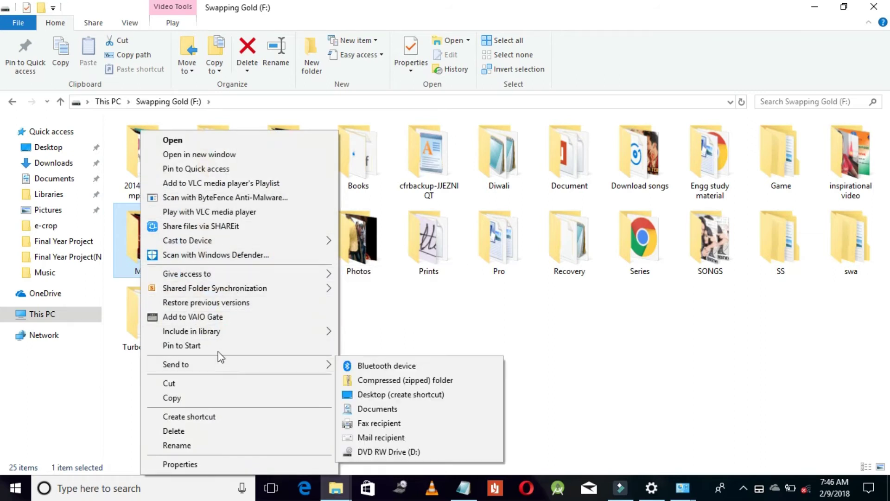
pyautogui.moveTo(219, 276)
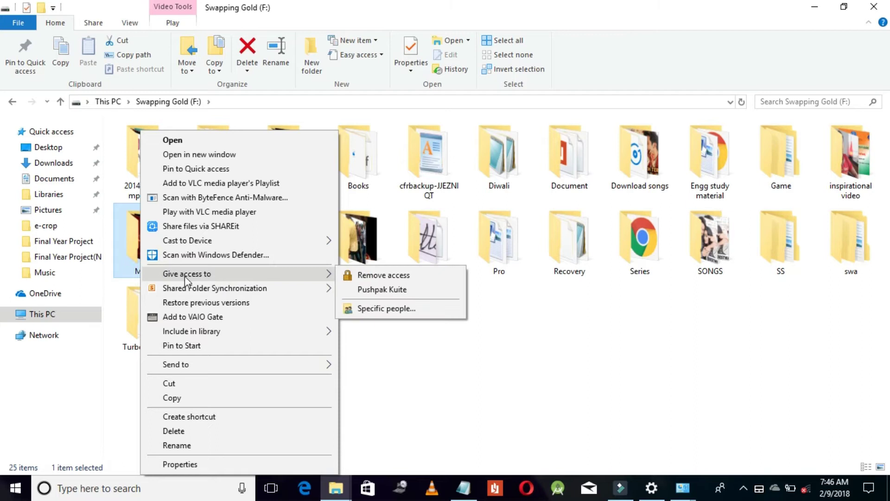
pyautogui.click(382, 308)
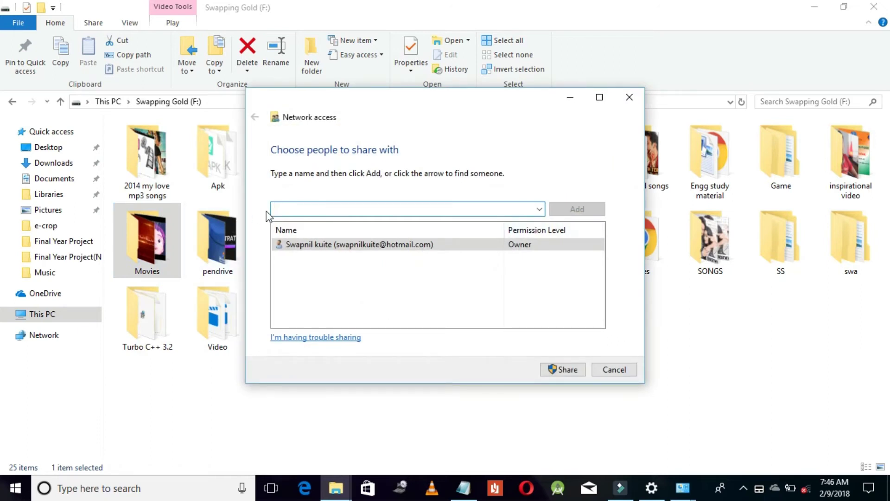
# Add Everyone to the people the Movies folder is shared with.
pyautogui.click(540, 209)
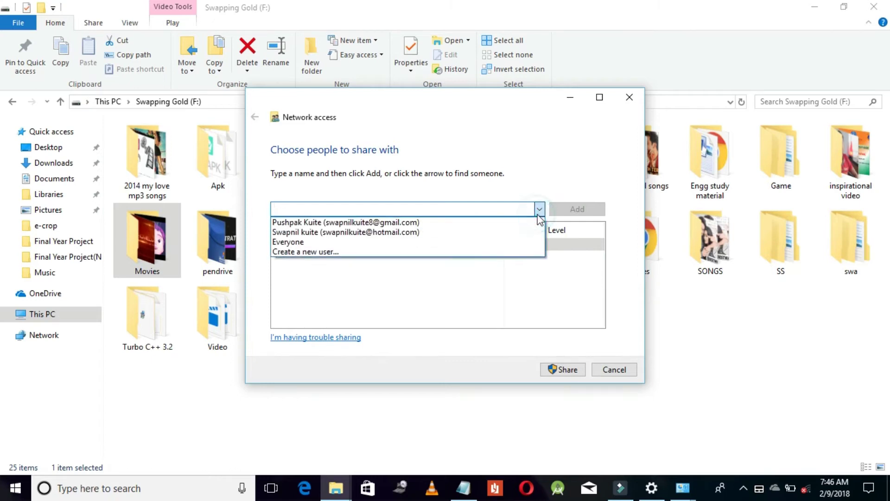
pyautogui.click(467, 242)
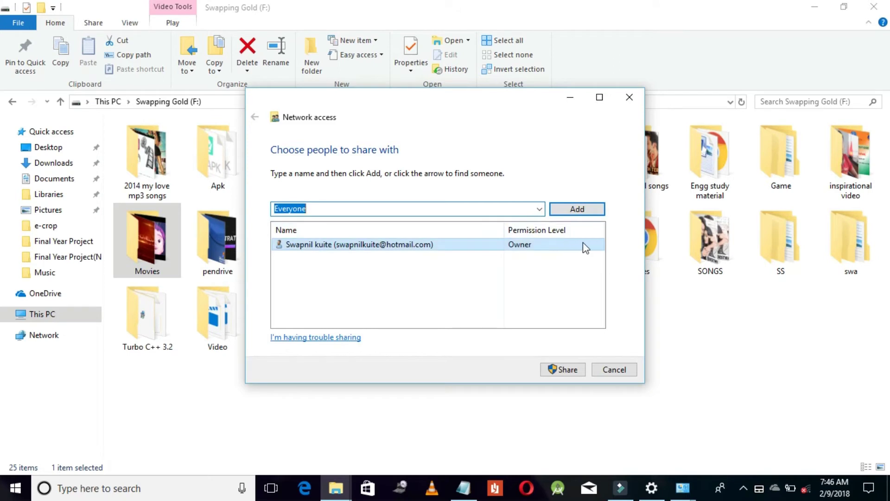
pyautogui.click(573, 232)
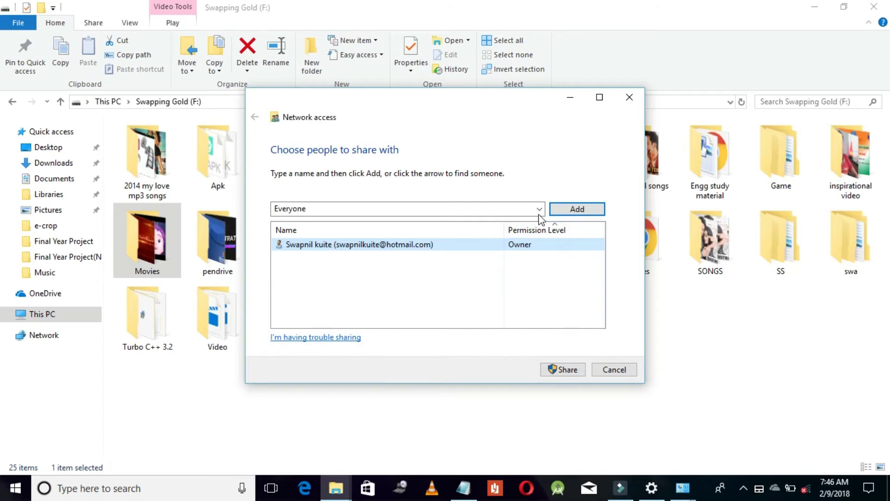
pyautogui.click(562, 213)
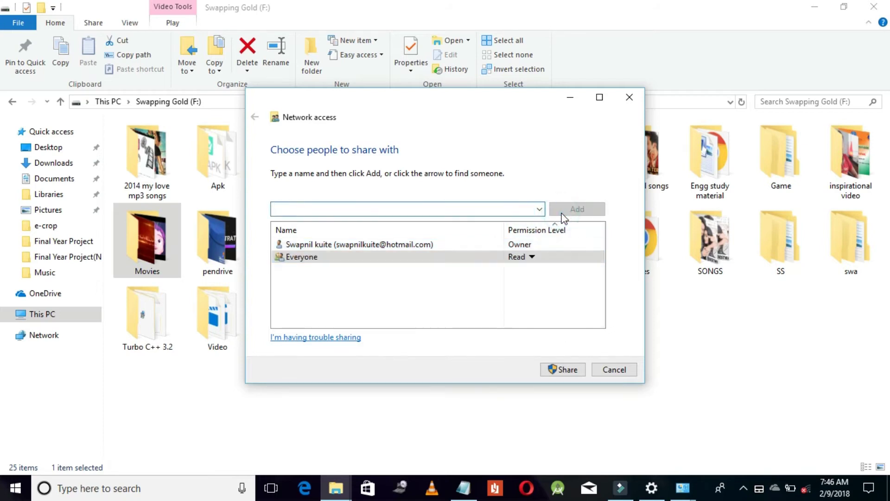
# Give Everyone Read/Write permission, share the Movies folder, and minimize the drive window.
pyautogui.click(530, 257)
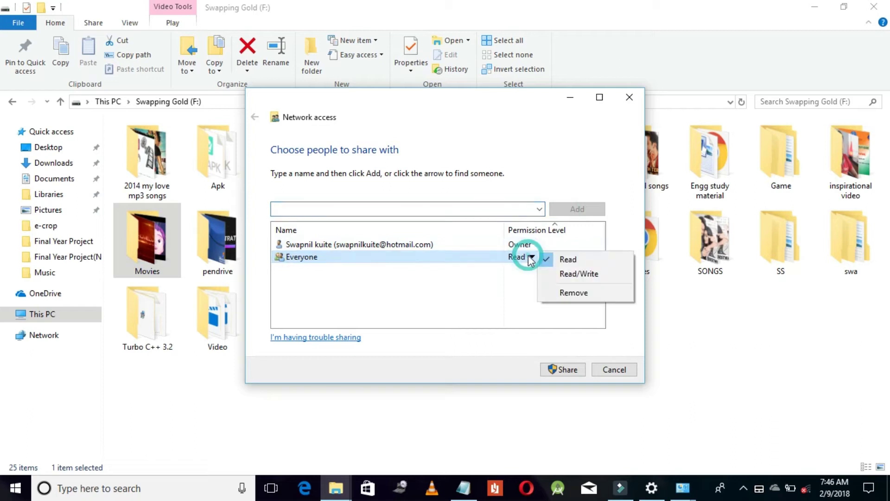
pyautogui.click(584, 274)
pyautogui.click(576, 366)
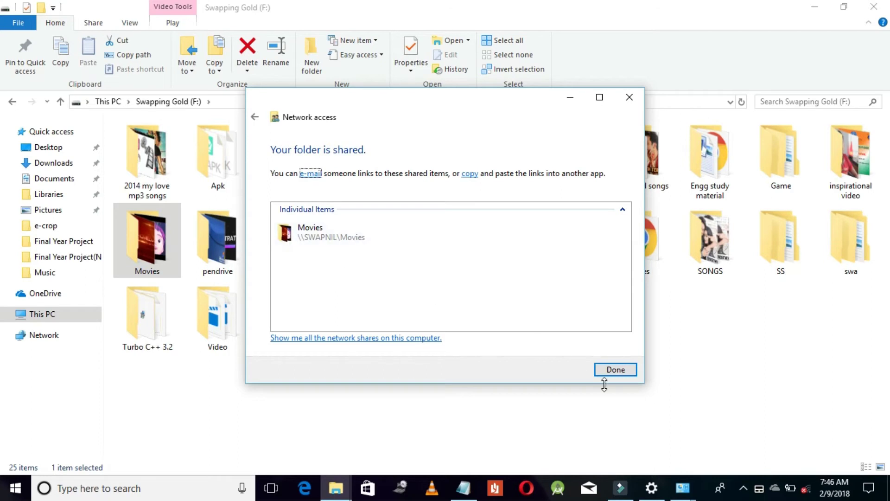
pyautogui.click(617, 370)
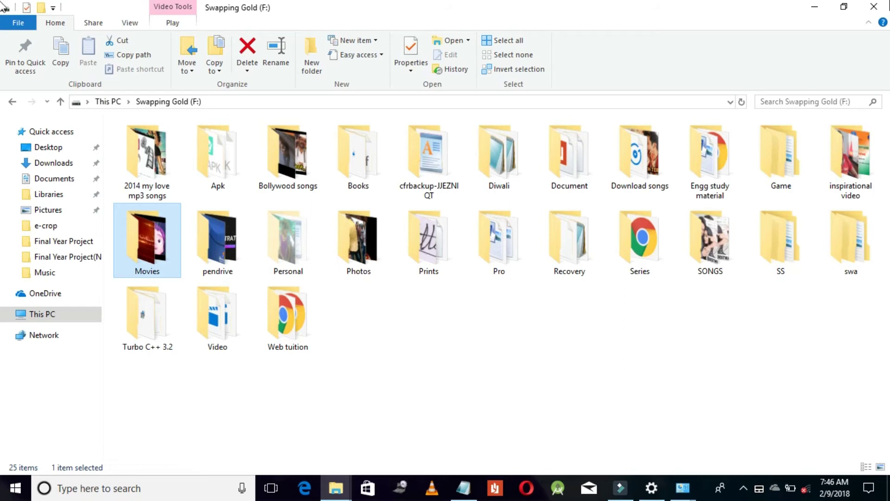
pyautogui.click(819, 6)
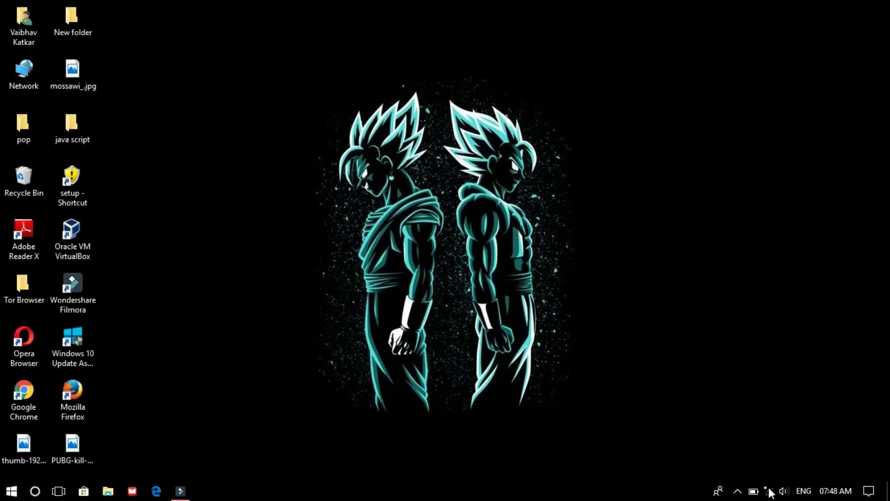
# On the second computer, open the network adapter list by way of its Ethernet settings and the Network and Sharing Center.
pyautogui.click(769, 491)
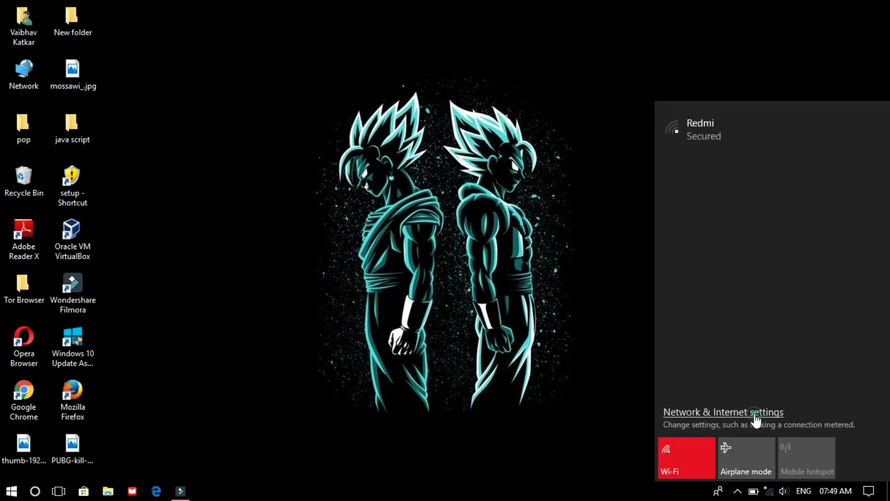
pyautogui.click(756, 414)
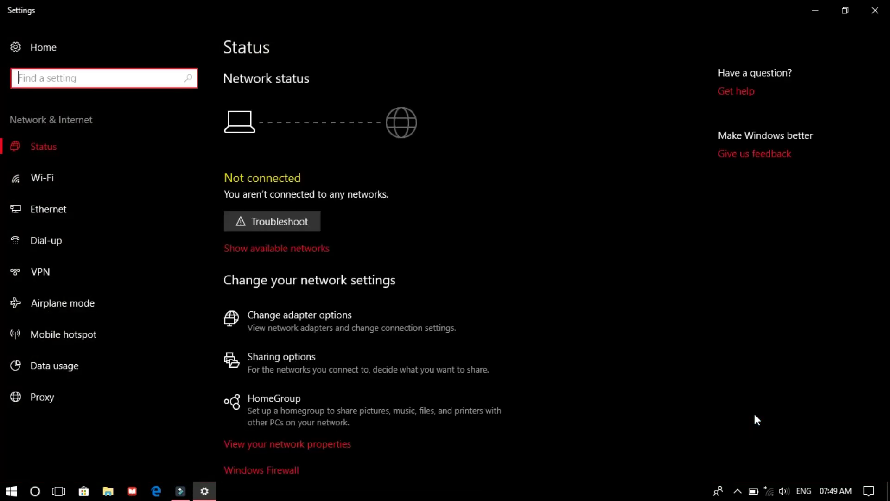
pyautogui.click(56, 209)
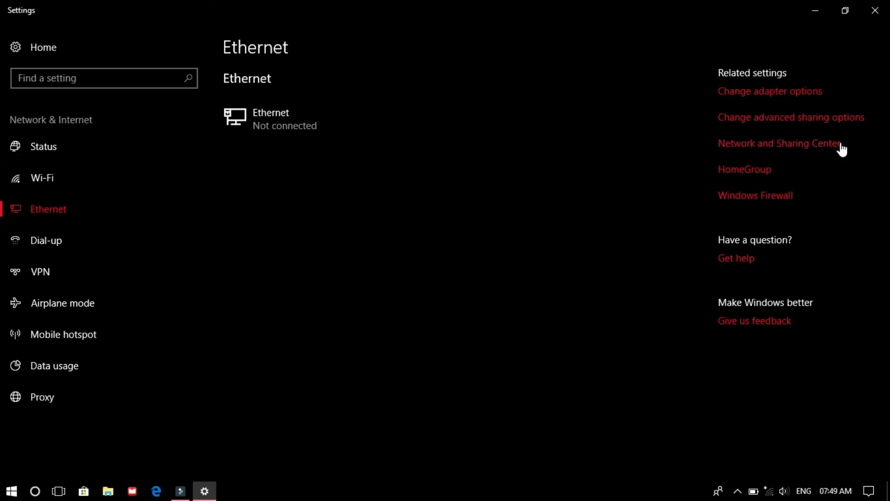
pyautogui.click(811, 147)
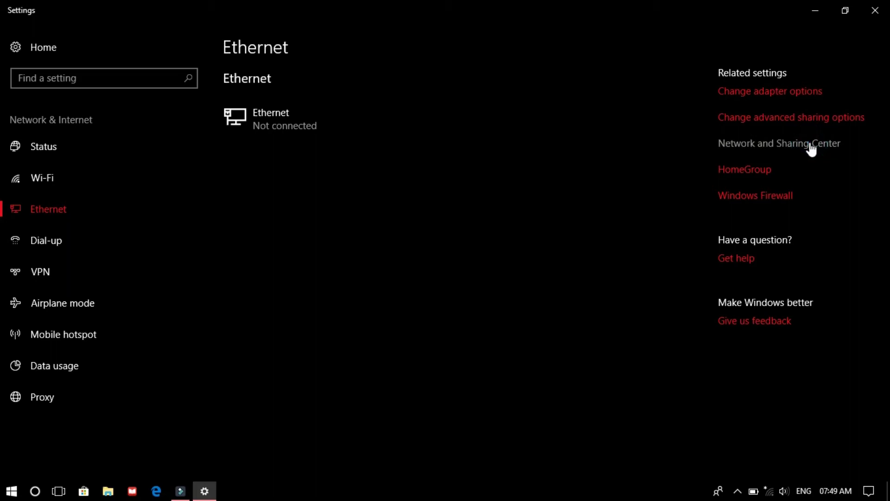
pyautogui.click(811, 144)
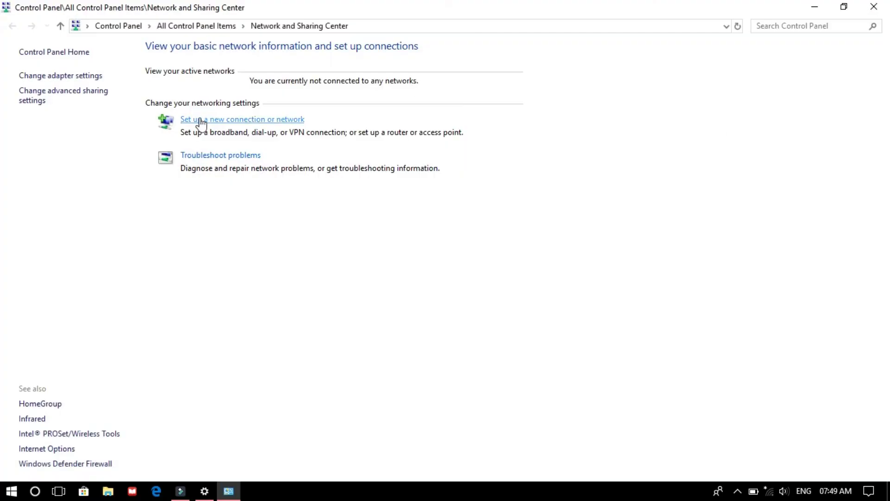
pyautogui.click(59, 72)
pyautogui.click(57, 77)
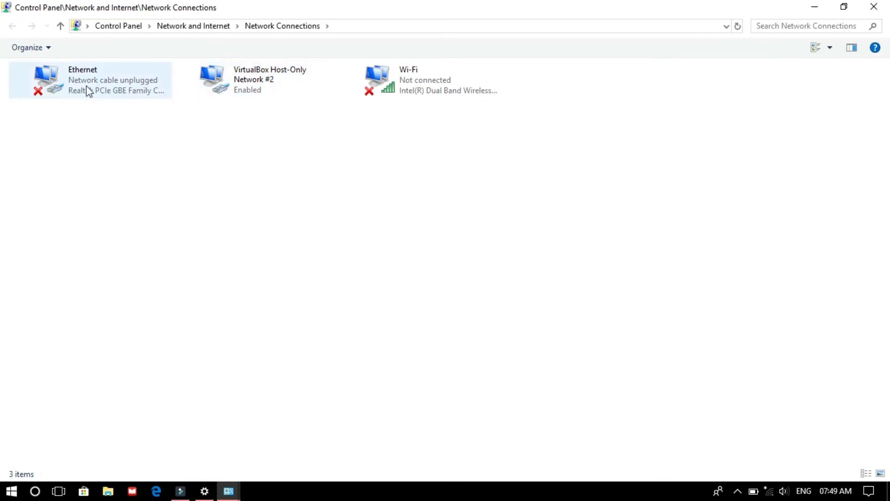
# Open the Internet Protocol Version 4 (TCP/IPv4) properties of the Ethernet adapter.
pyautogui.click(82, 77)
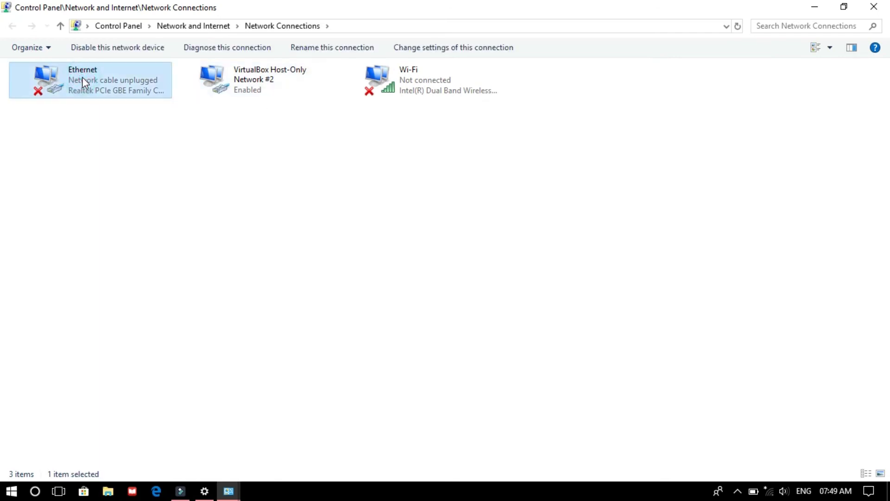
pyautogui.doubleClick(83, 77)
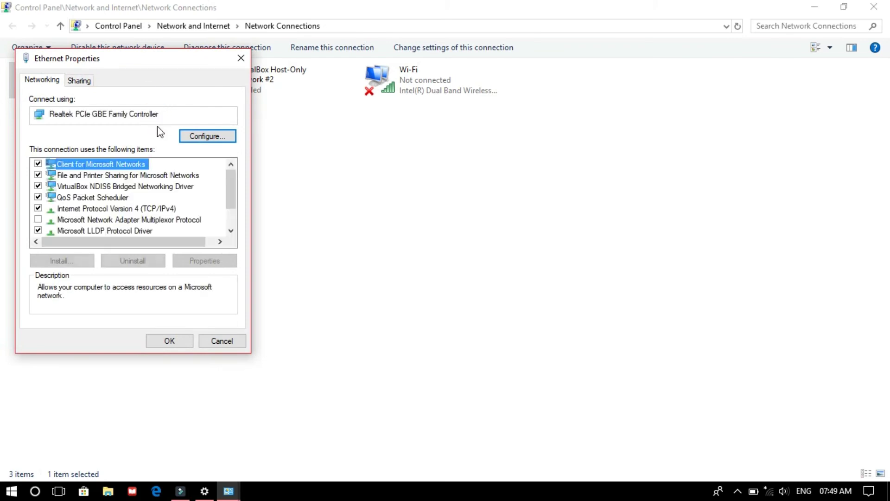
pyautogui.click(112, 211)
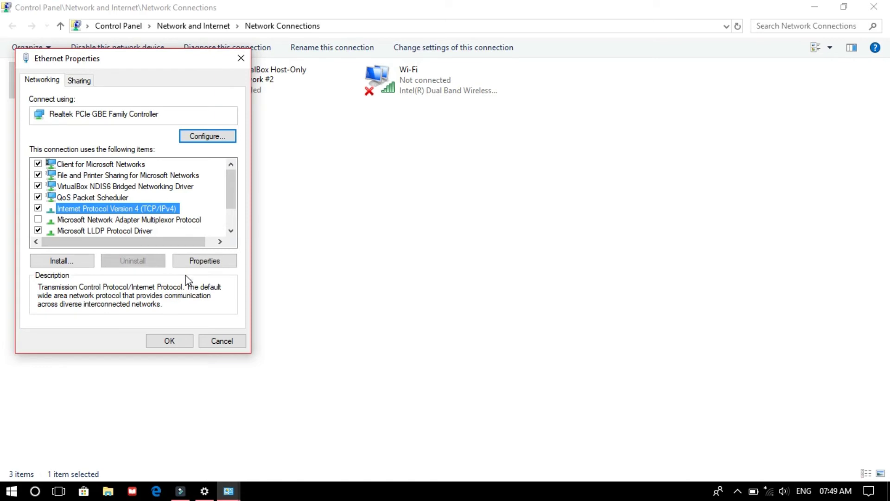
pyautogui.click(186, 263)
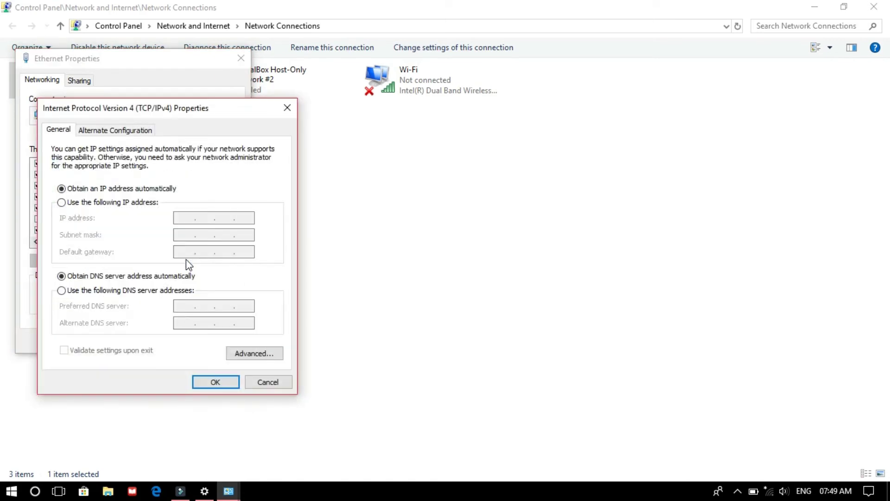
# Assign the Ethernet adapter the static IP address 192.168.1.20 with subnet mask 255.255.255.0 and close its properties.
pyautogui.click(62, 202)
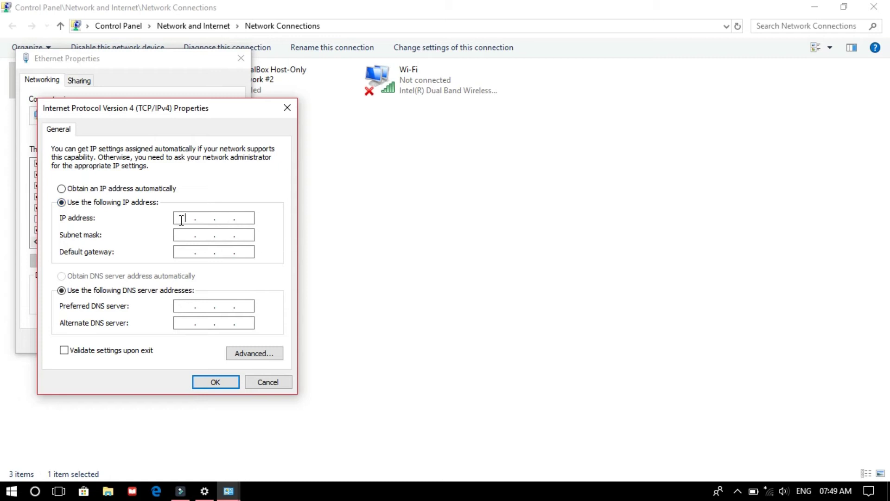
pyautogui.write('192.168.1.20')
pyautogui.click(184, 236)
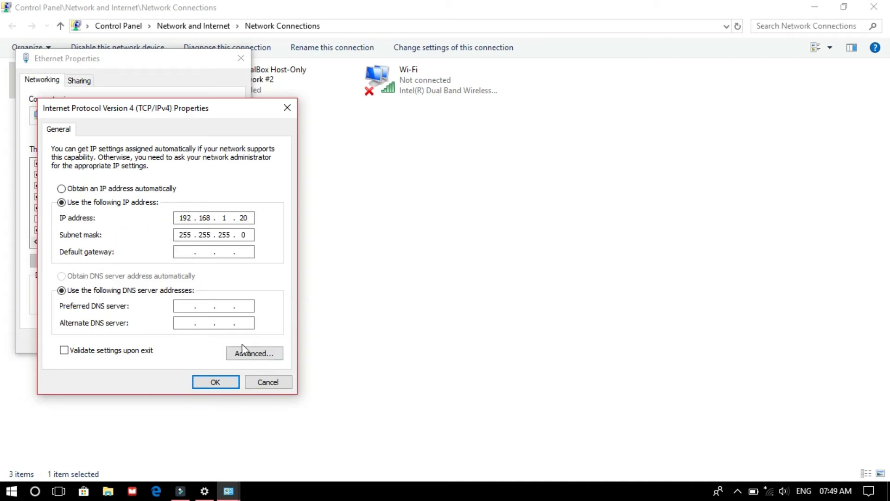
pyautogui.click(215, 383)
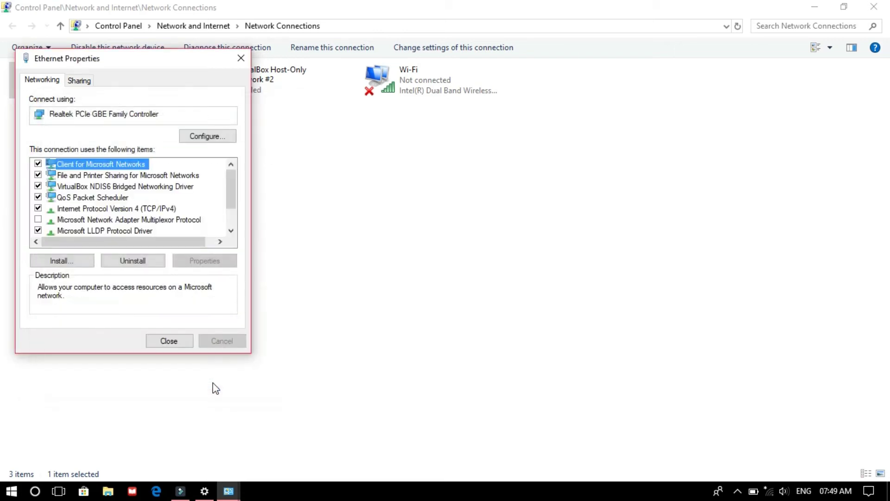
pyautogui.click(174, 342)
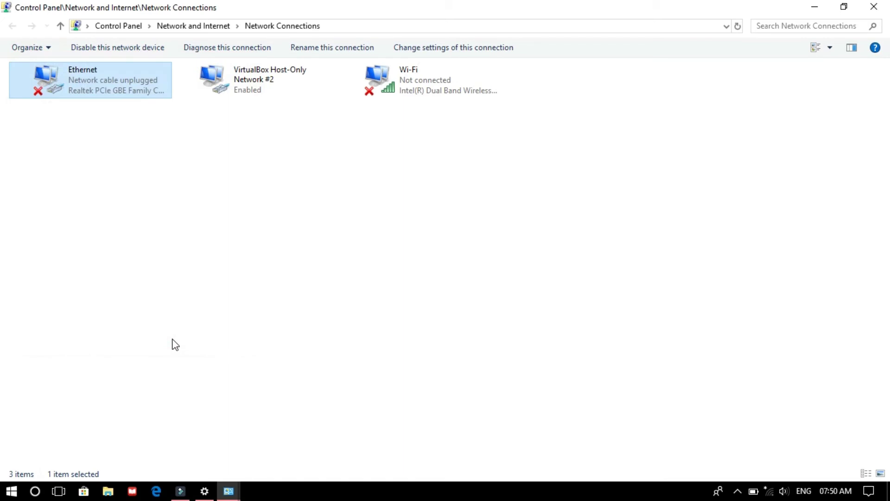
# Minimize the open network windows and Settings to return to the desktop.
pyautogui.click(816, 5)
pyautogui.click(816, 5)
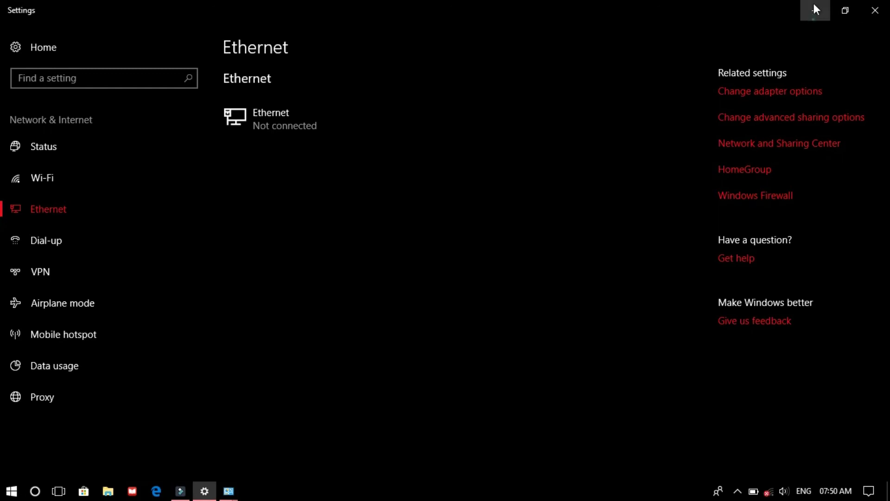
pyautogui.click(814, 7)
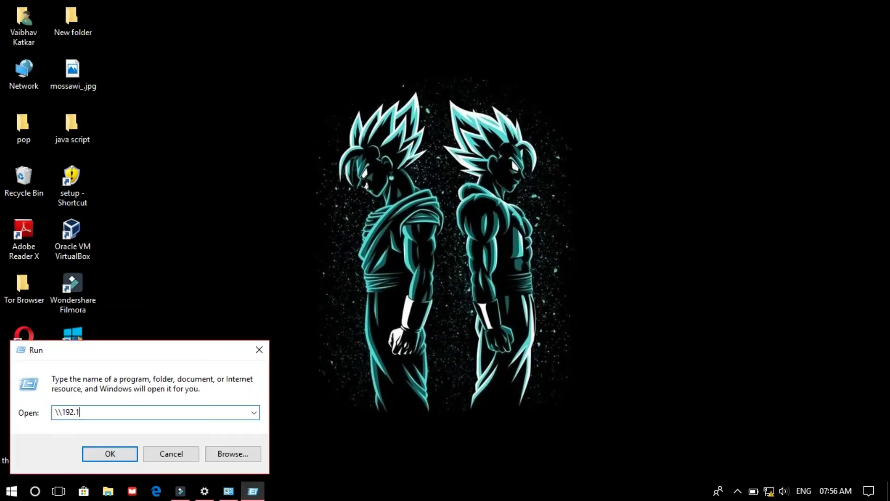
# Connect to the other computer at \\192.168.1.10 through Run, entering the account password in the network credentials.
pyautogui.write('8.1.10')
pyautogui.press('Return')
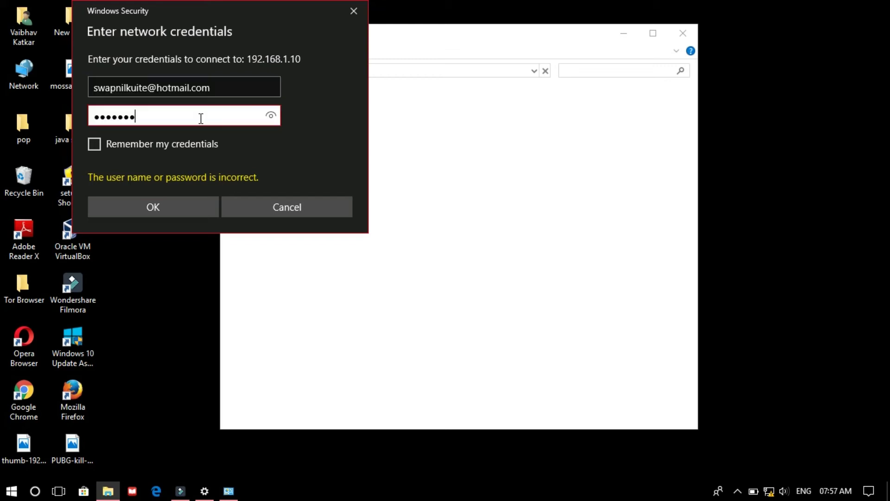
pyautogui.write('***')
pyautogui.click(152, 203)
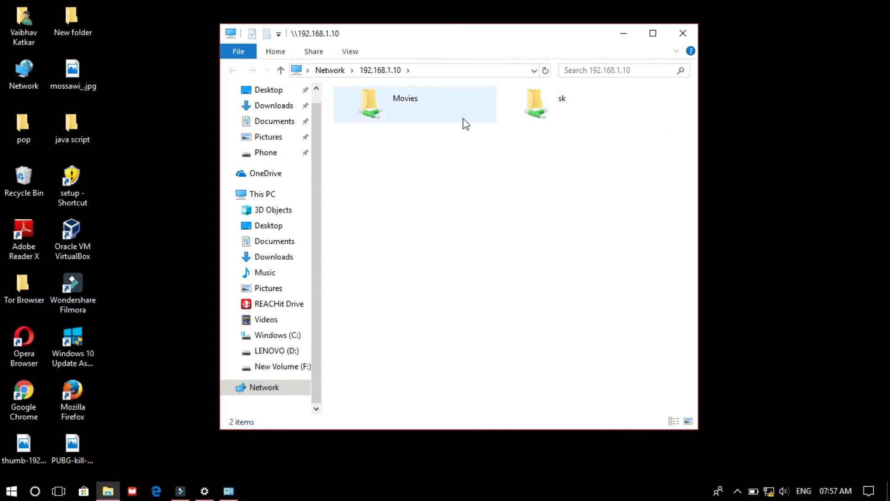
# Open the shared Movies folder and look through its Brain games and Bollywood movie subfolders.
pyautogui.doubleClick(425, 104)
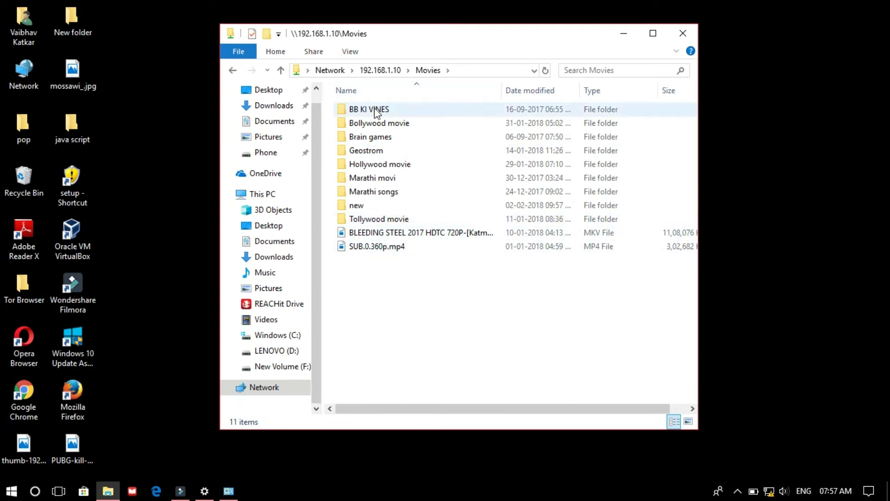
pyautogui.doubleClick(378, 136)
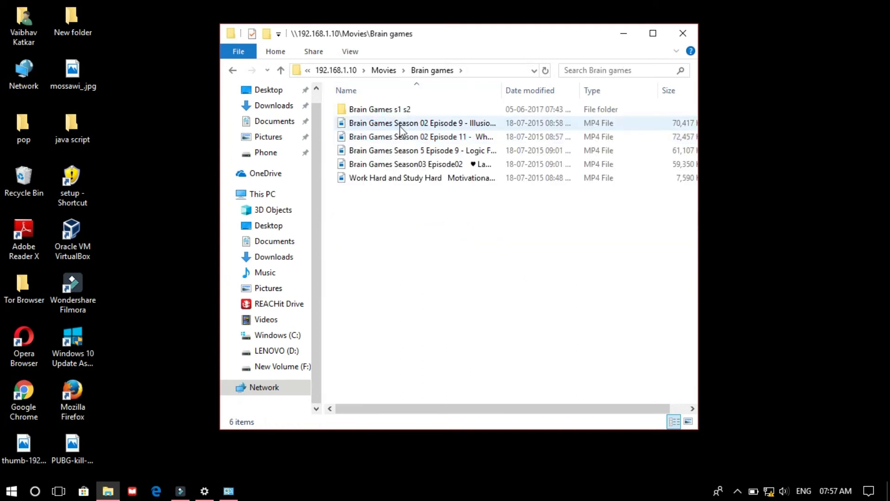
pyautogui.press('BackSpace')
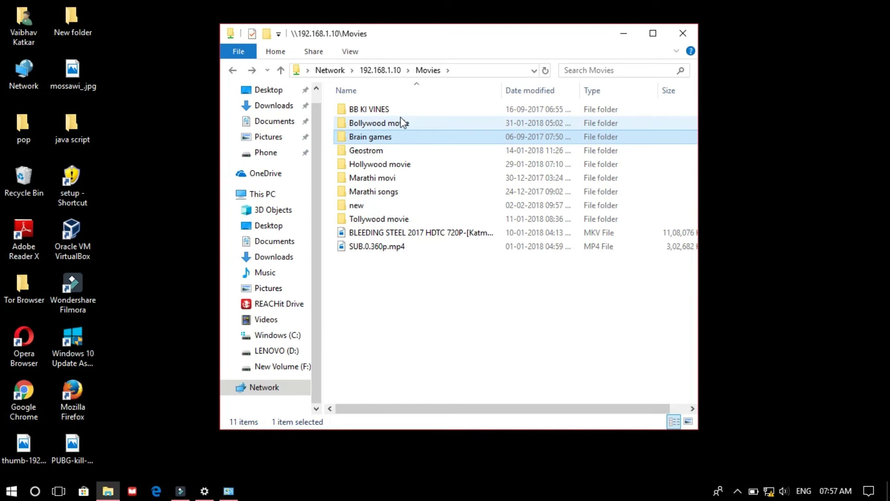
pyautogui.doubleClick(400, 122)
pyautogui.press('BackSpace')
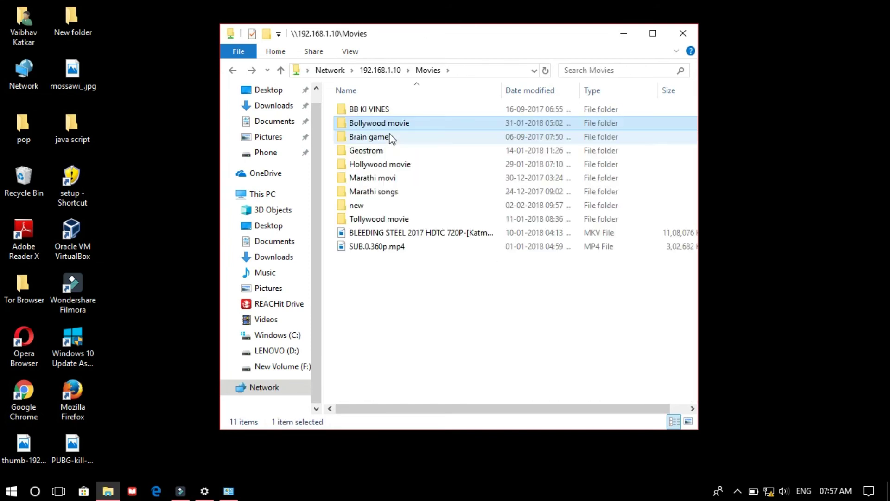
# Copy the Flyboys (2006) [1080p] folder from the shared Hollywood movie folder.
pyautogui.doubleClick(389, 165)
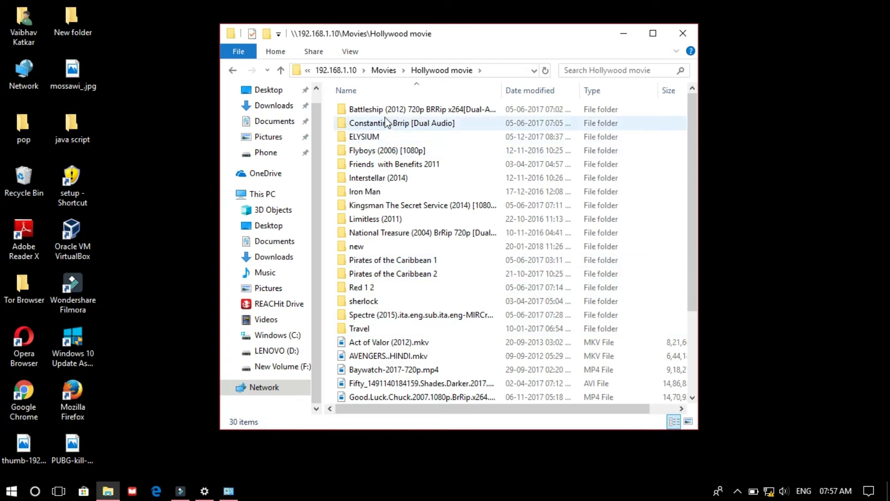
pyautogui.click(382, 152)
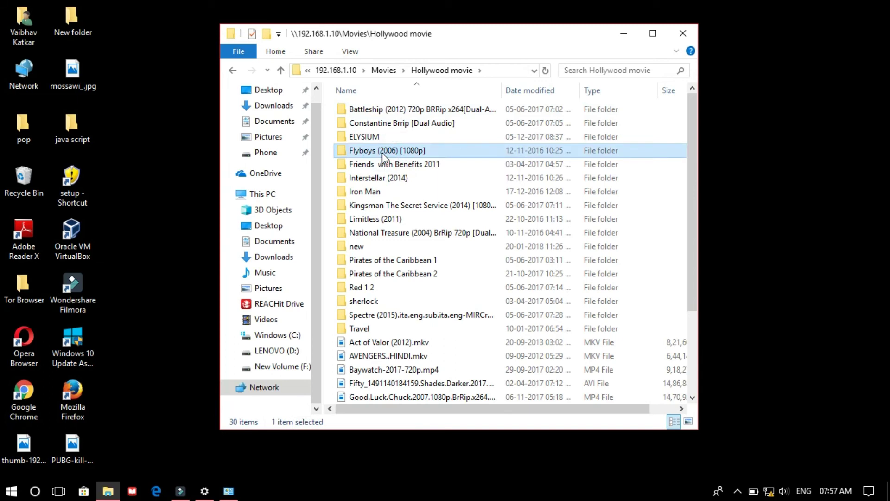
pyautogui.rightClick(382, 152)
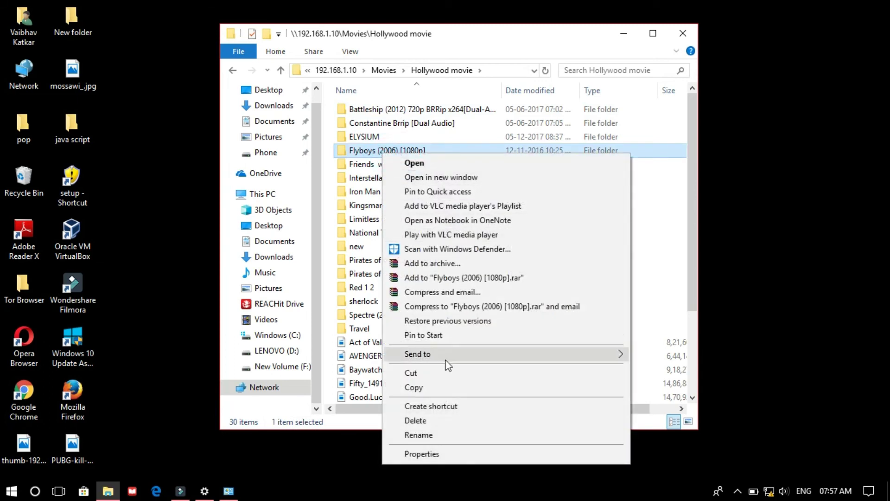
pyautogui.click(438, 388)
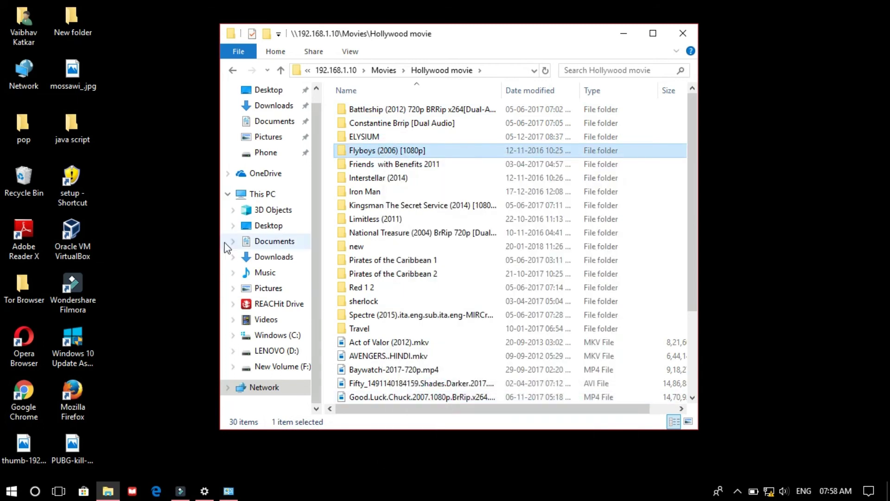
# Create a new folder named ss on the local New Volume (F:) drive.
pyautogui.click(214, 85)
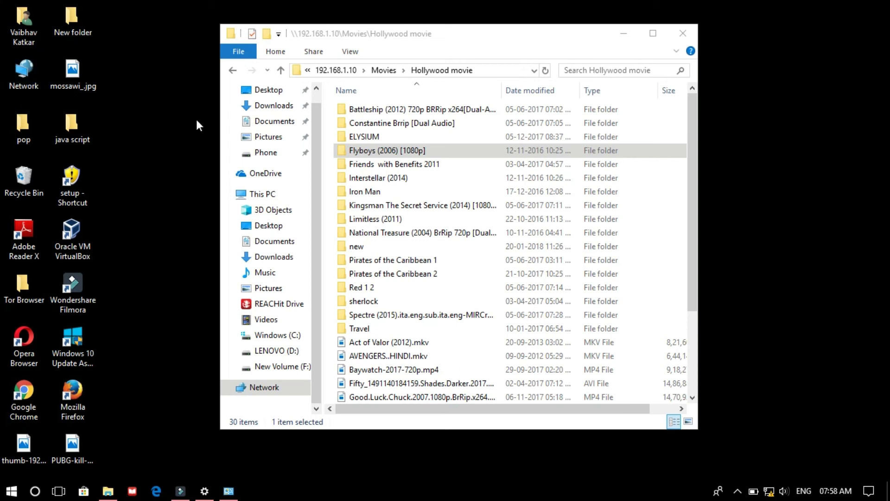
pyautogui.click(279, 194)
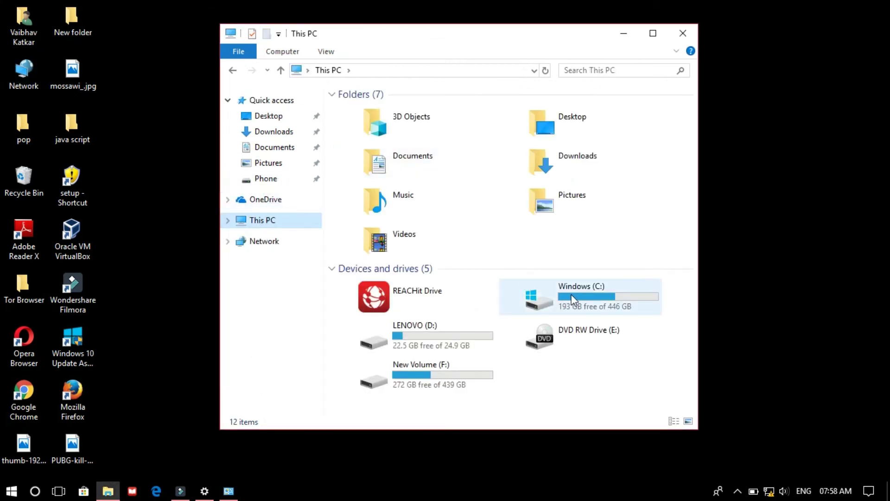
pyautogui.doubleClick(473, 368)
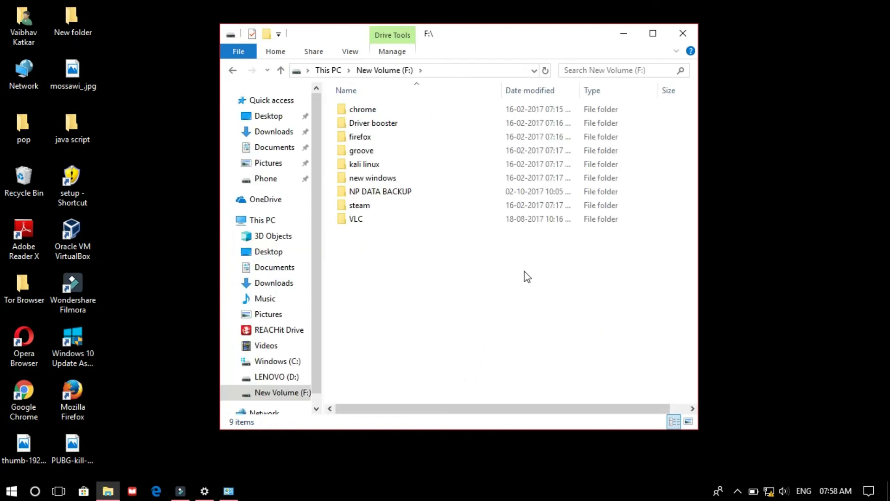
pyautogui.hotkey('ctrl', 'shift', 'n')
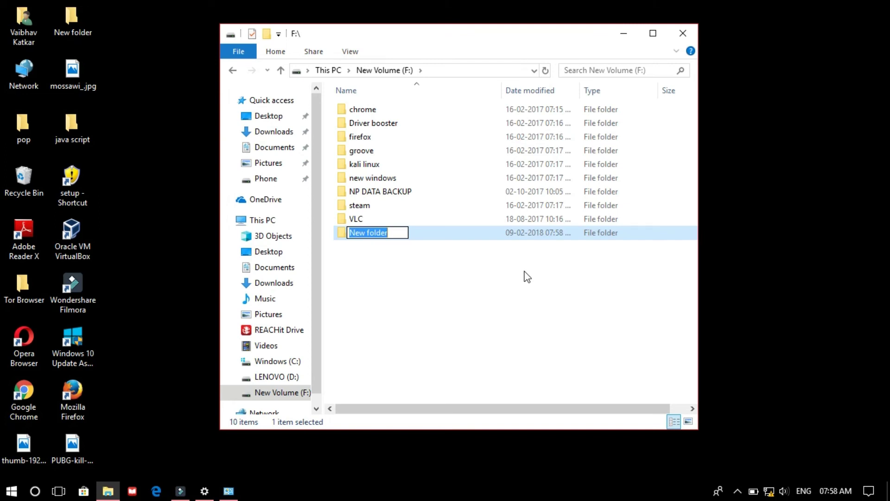
pyautogui.write('ss')
pyautogui.press('Return')
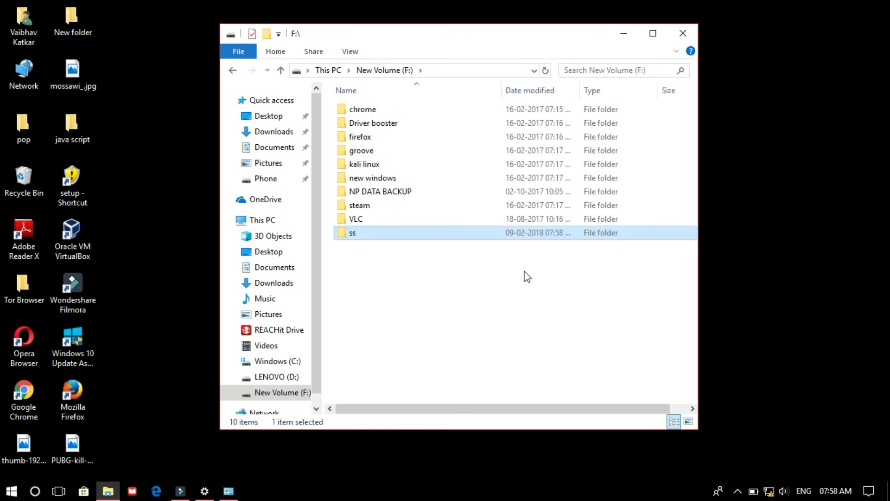
# Paste the copied Flyboys (2006) [1080p] folder into the ss folder.
pyautogui.doubleClick(477, 232)
pyautogui.rightClick(460, 177)
pyautogui.click(494, 287)
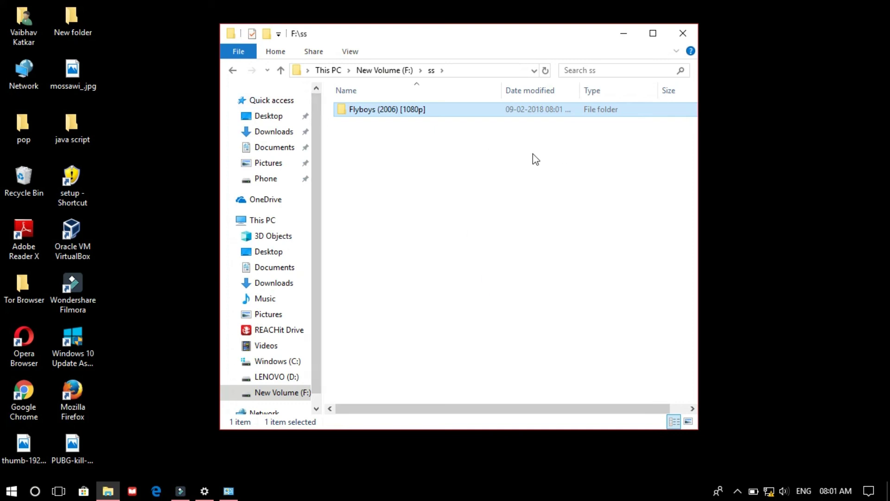
# Return to the New Volume (F:) drive, check the contents of the VLC folder, and copy that folder.
pyautogui.press('BackSpace')
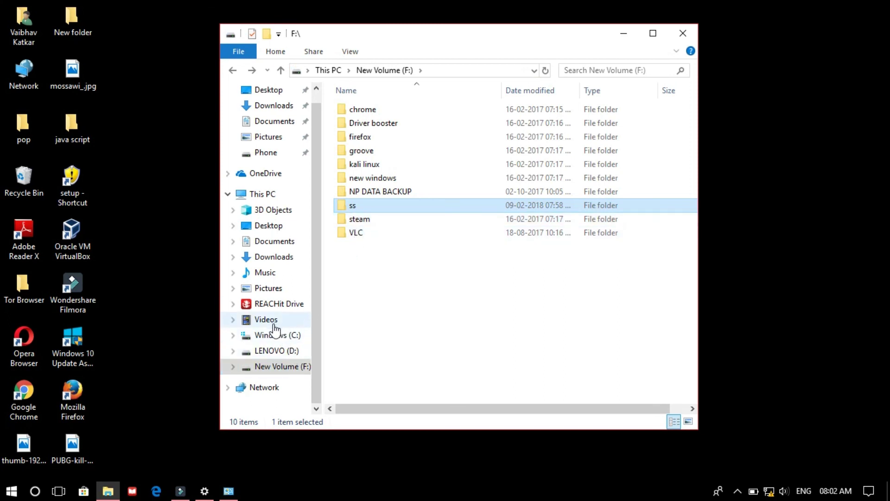
pyautogui.click(273, 357)
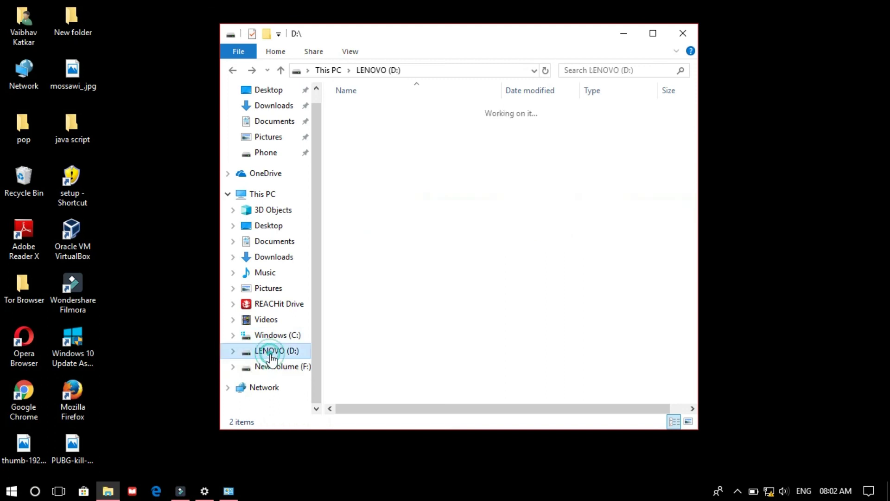
pyautogui.click(272, 368)
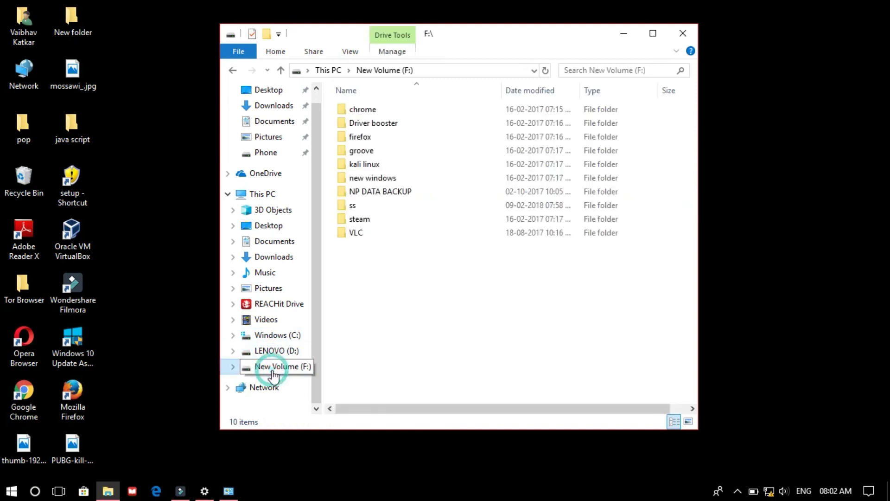
pyautogui.doubleClick(419, 232)
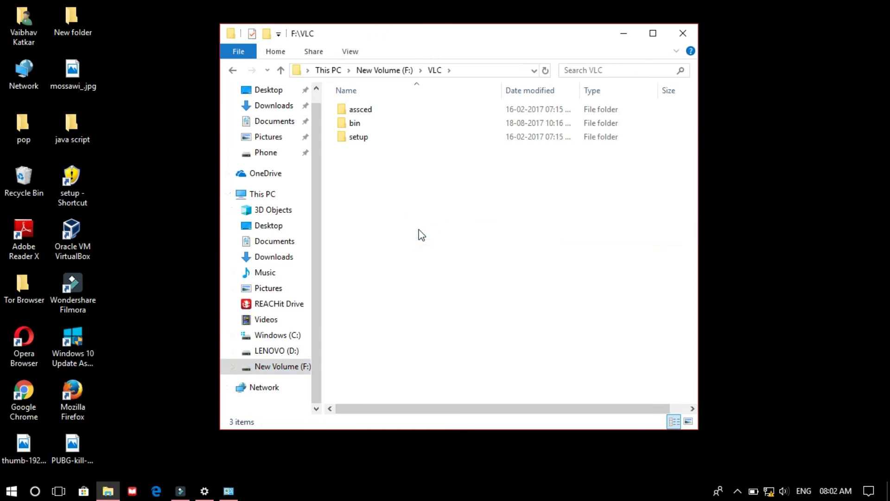
pyautogui.press('BackSpace')
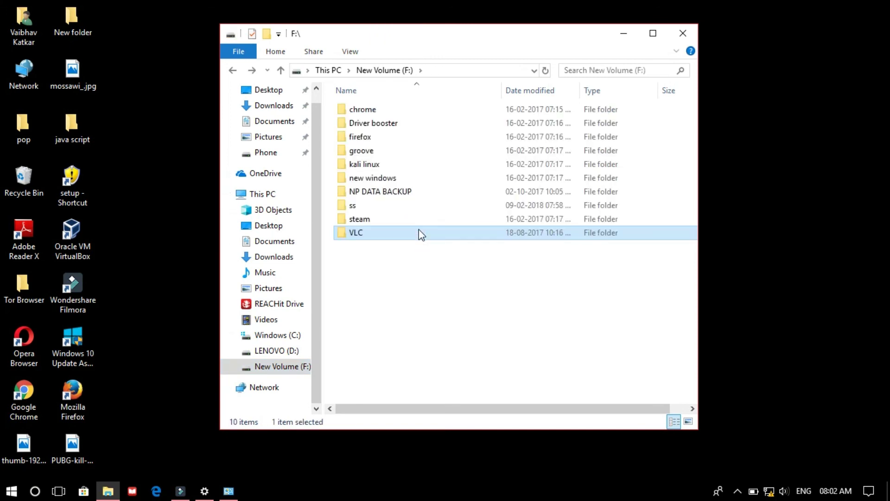
pyautogui.click(411, 237)
pyautogui.click(412, 241)
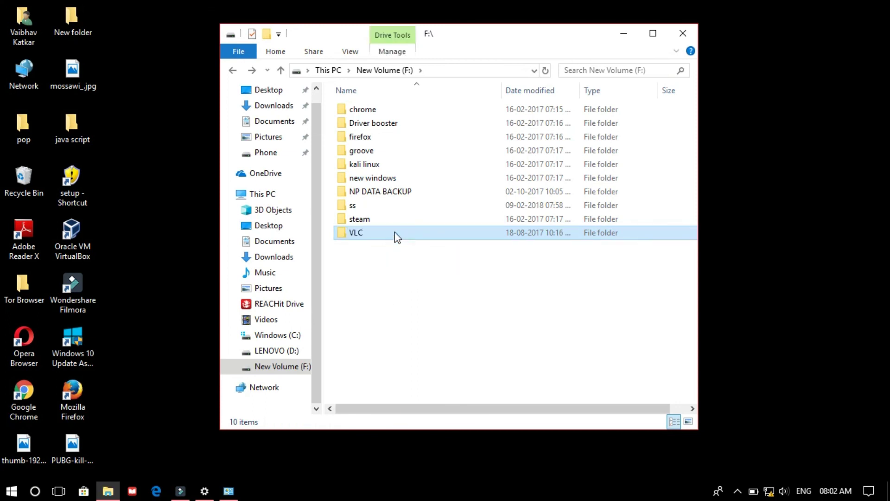
pyautogui.click(394, 232)
pyautogui.rightClick(395, 231)
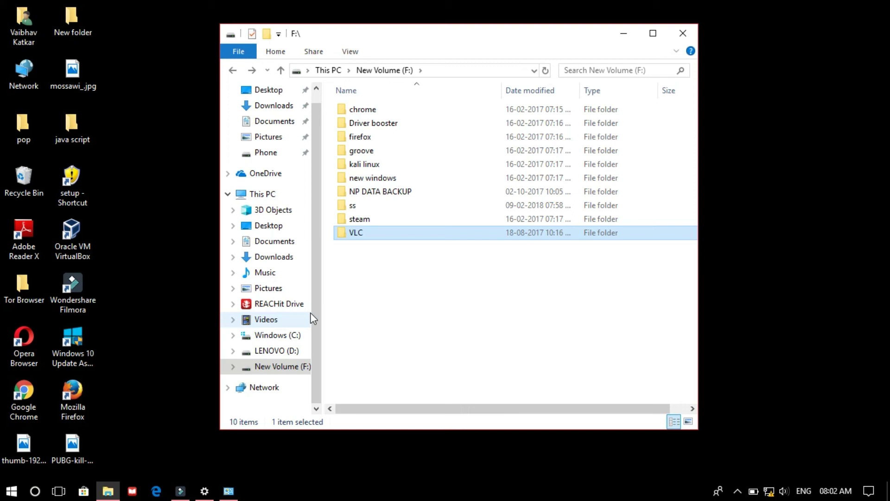
# Reconnect to \\192.168.1.10 through Run and open its shared Movies folder.
pyautogui.press('super+r')
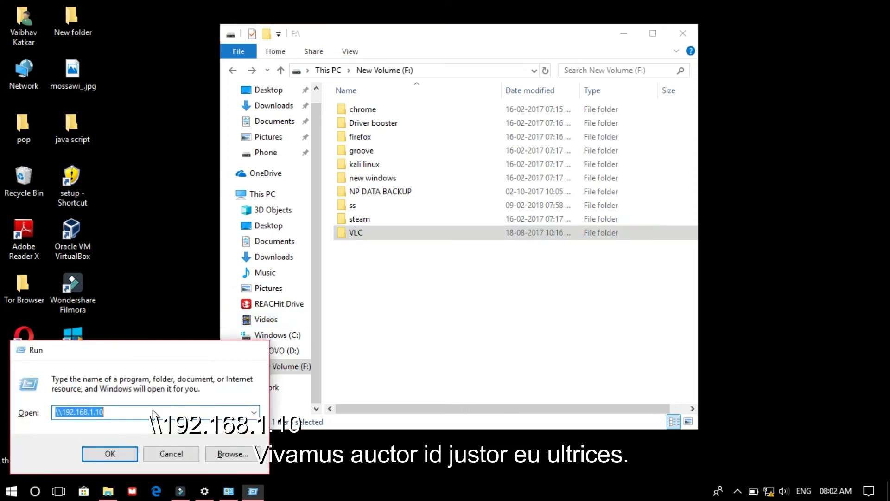
pyautogui.press('Return')
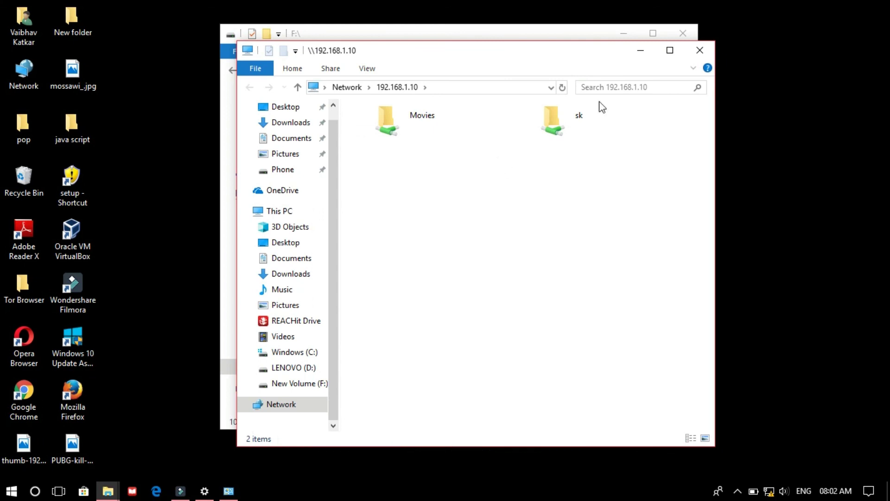
pyautogui.doubleClick(464, 129)
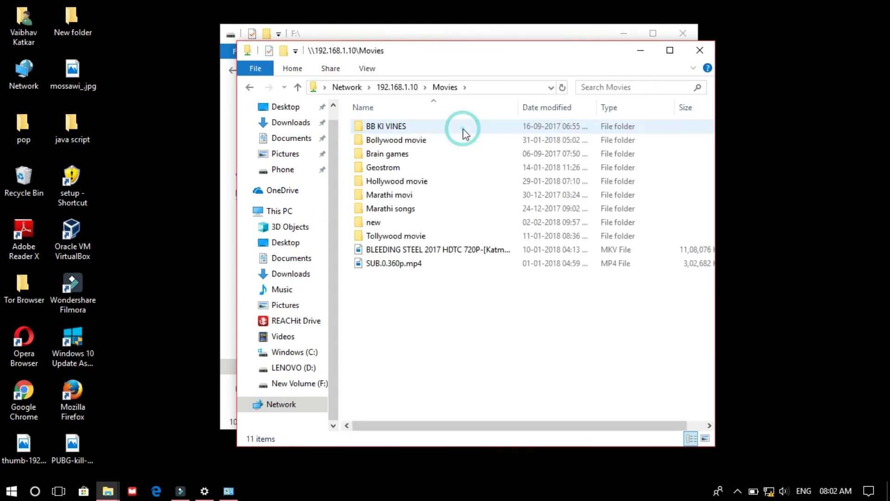
# Paste the VLC folder into the shared Movies folder and minimize both File Explorer windows.
pyautogui.rightClick(453, 321)
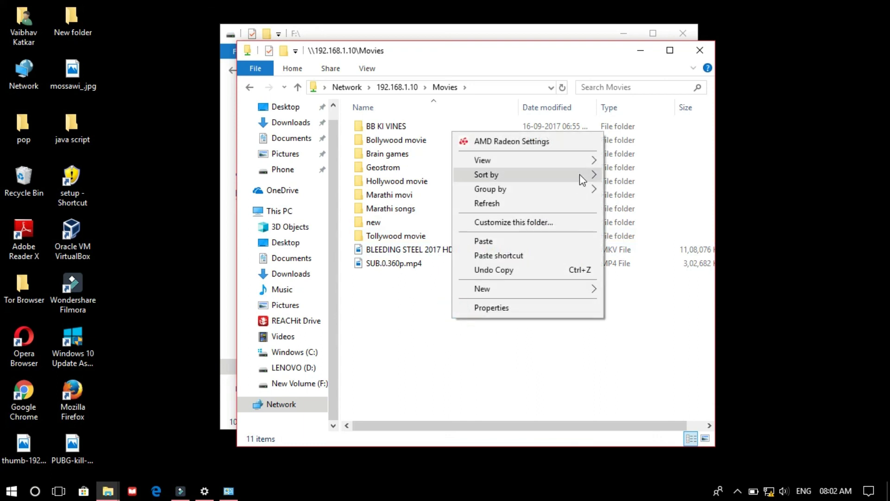
pyautogui.click(531, 241)
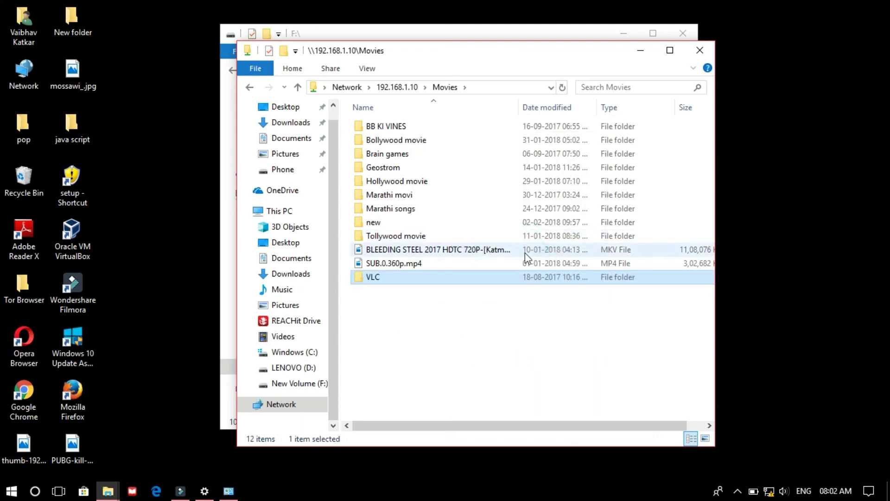
pyautogui.click(503, 295)
pyautogui.click(399, 332)
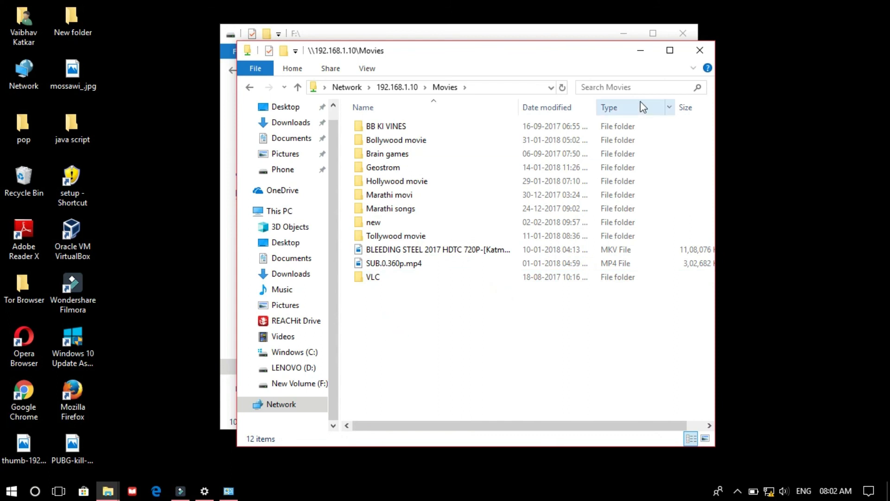
pyautogui.click(640, 50)
pyautogui.click(627, 34)
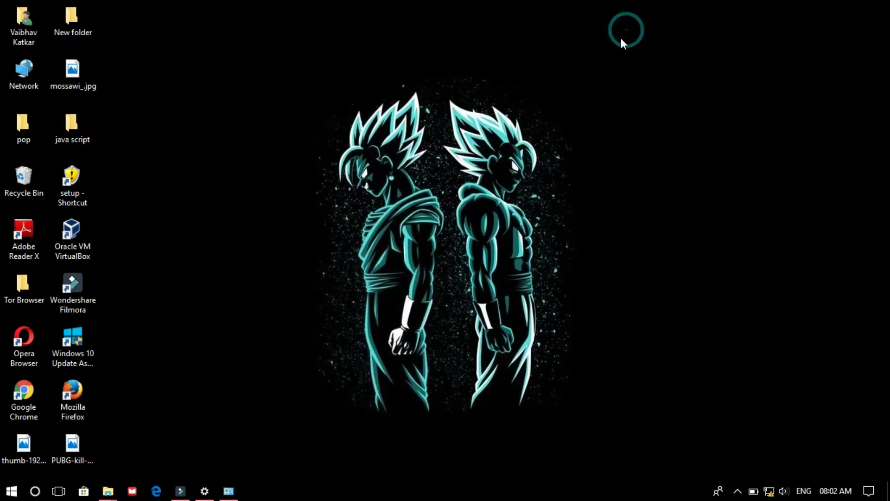